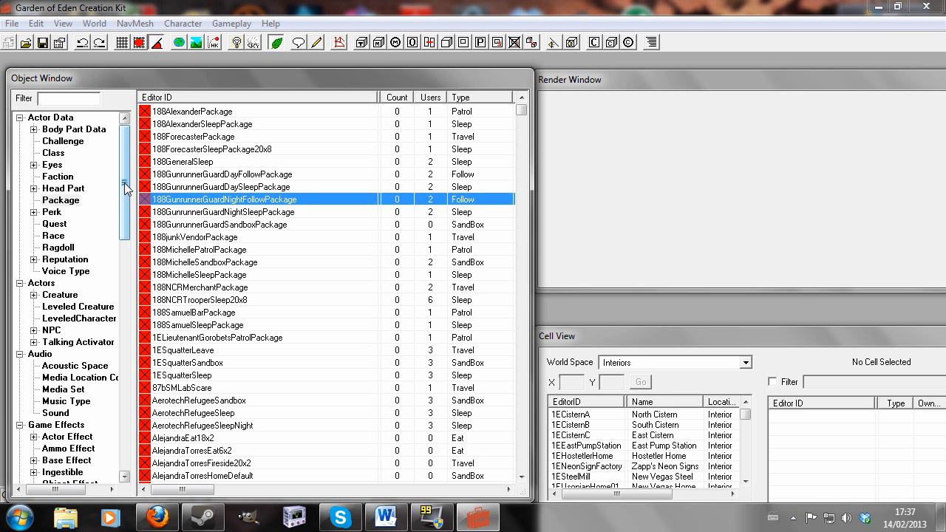
# Create a new NPC with the ID MyNpc and the name NPC
pyautogui.click(54, 332)
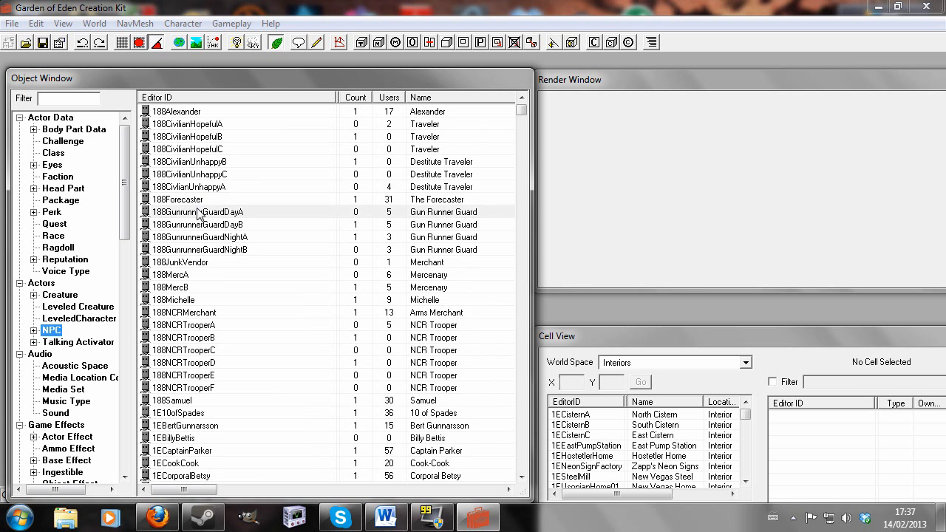
pyautogui.rightClick(220, 212)
pyautogui.click(232, 217)
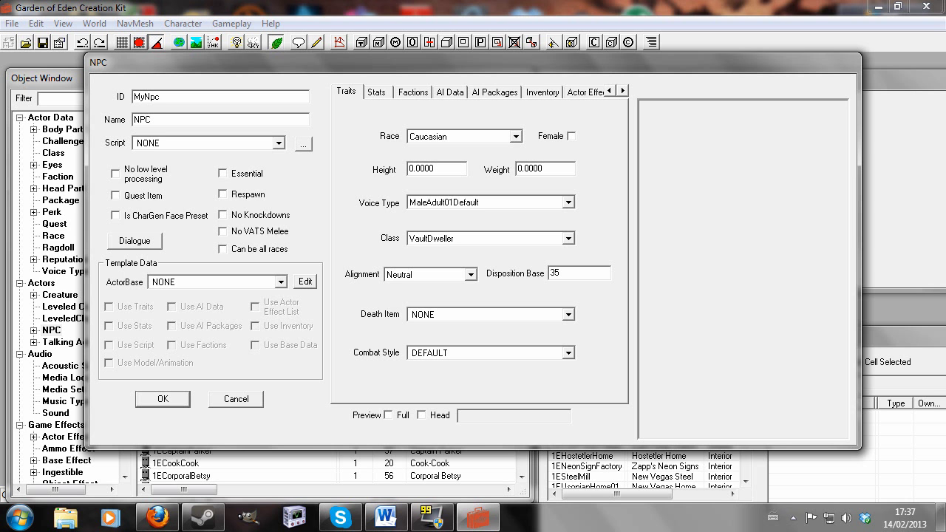
pyautogui.click(162, 400)
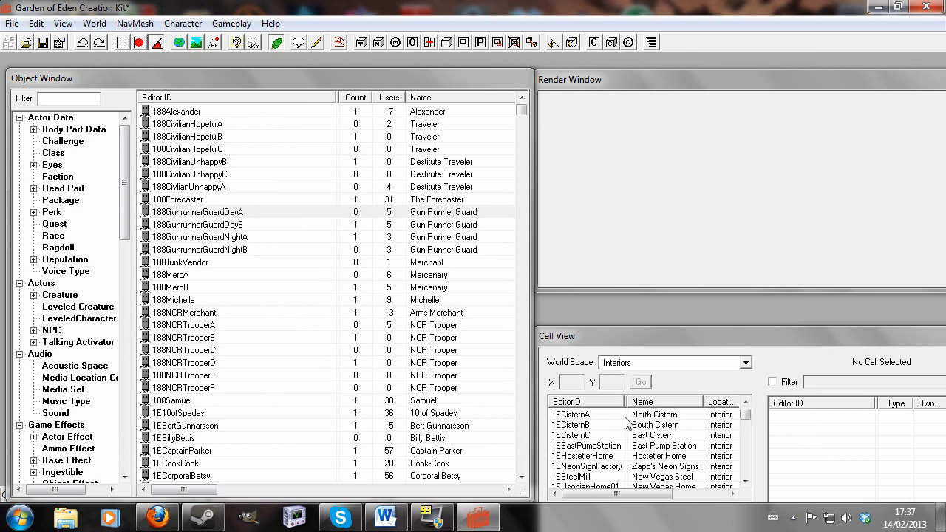
# Load the Goodsprings cell of the WastelandNV world space into the render view
pyautogui.click(660, 427)
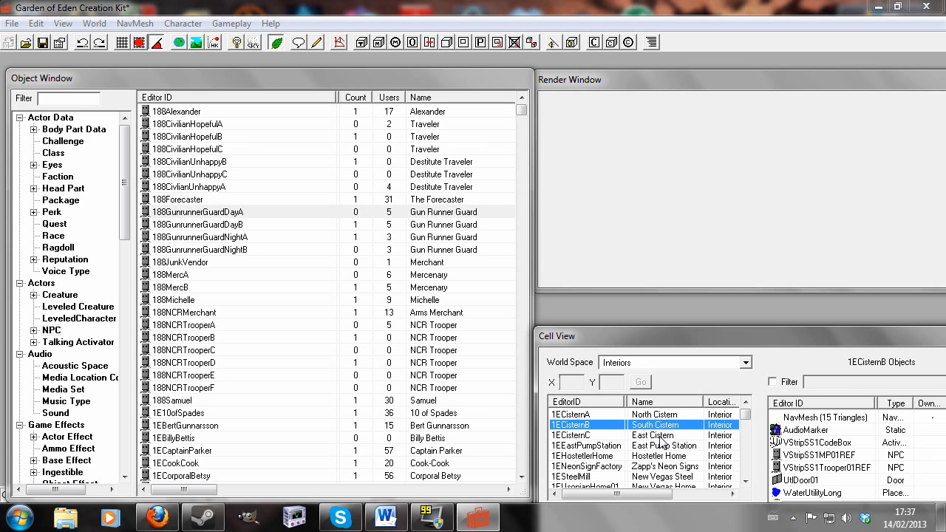
pyautogui.write('go')
pyautogui.click(746, 362)
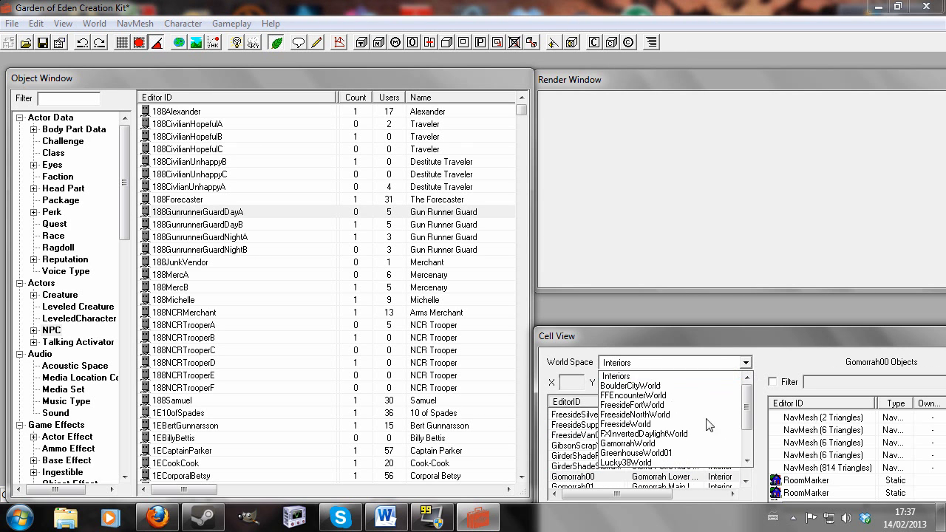
pyautogui.scroll(-5, 706, 433)
pyautogui.click(696, 457)
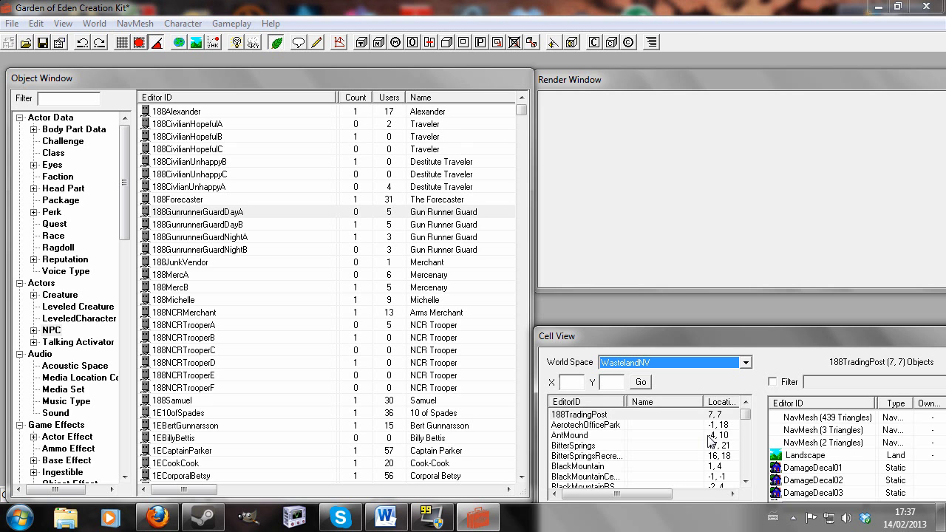
pyautogui.click(603, 426)
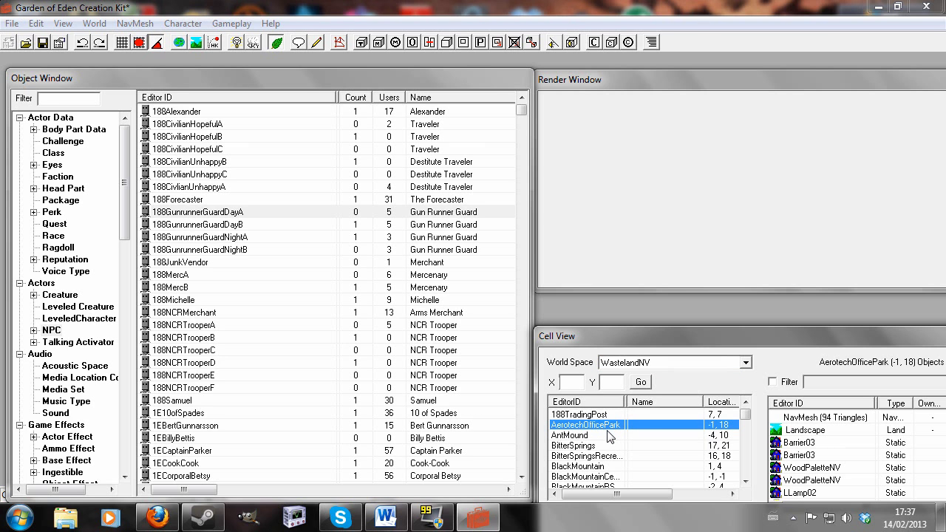
pyautogui.write('go')
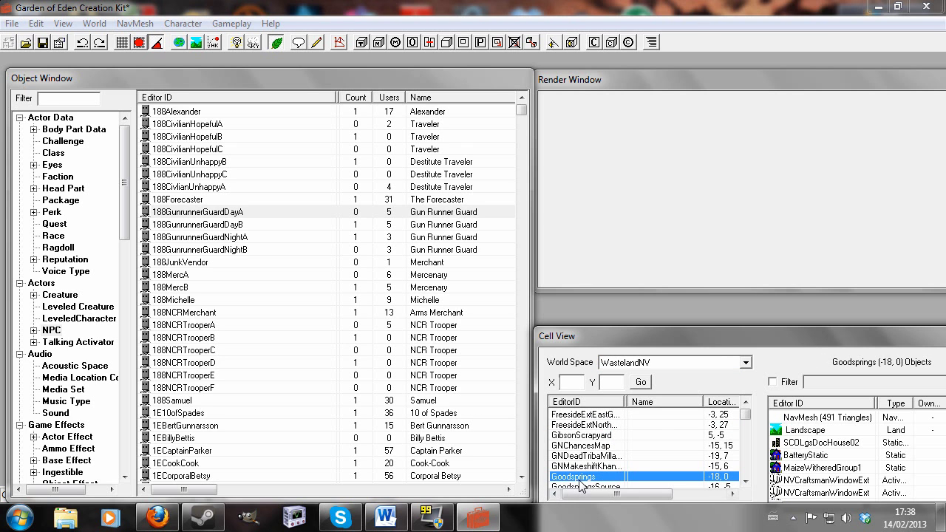
pyautogui.doubleClick(580, 478)
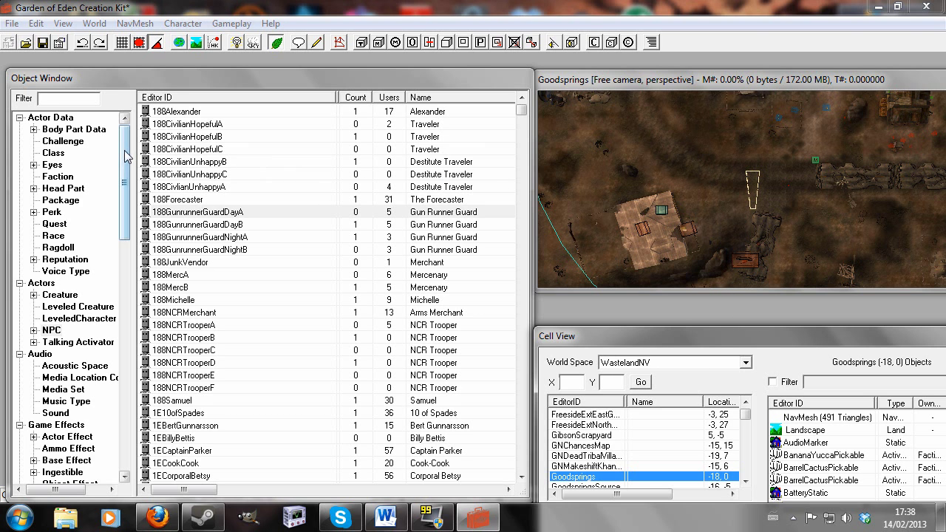
# Filter the furniture objects by "chair" and place a Chair01L in the Goodsprings scene
pyautogui.moveTo(127, 156); pyautogui.dragTo(126, 371)
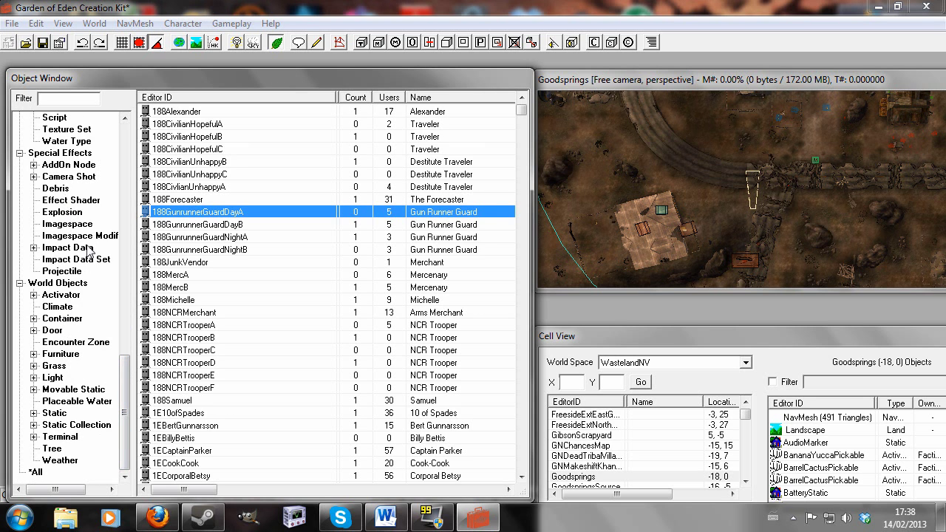
pyautogui.click(61, 354)
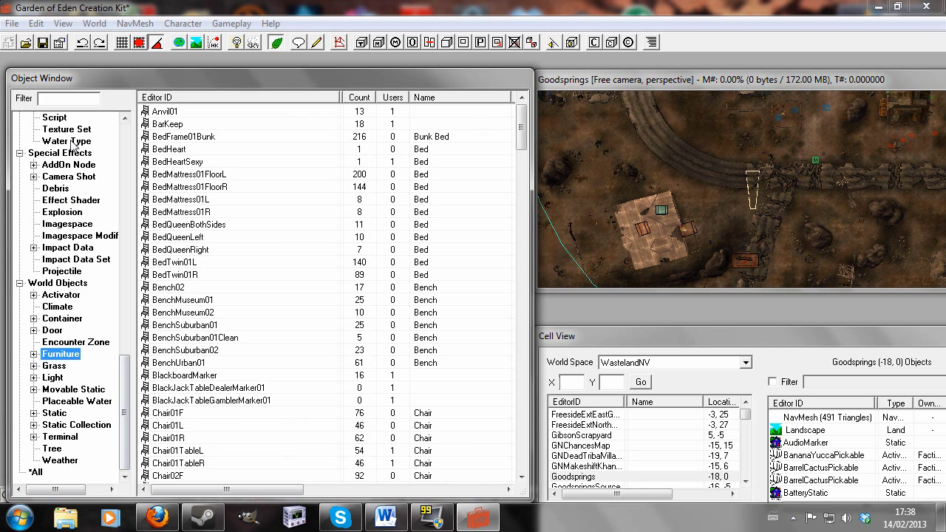
pyautogui.click(69, 99)
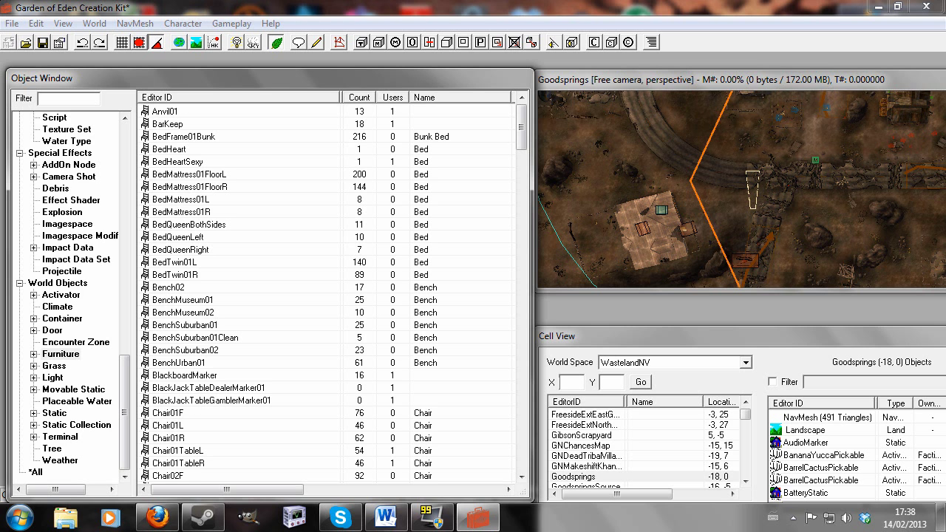
pyautogui.write('chair')
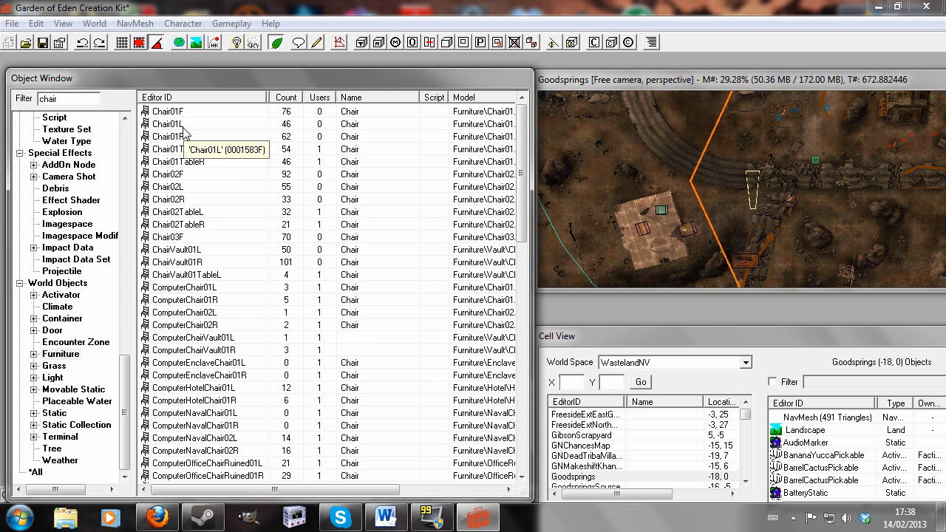
pyautogui.click(158, 124)
pyautogui.moveTo(152, 127); pyautogui.dragTo(798, 136)
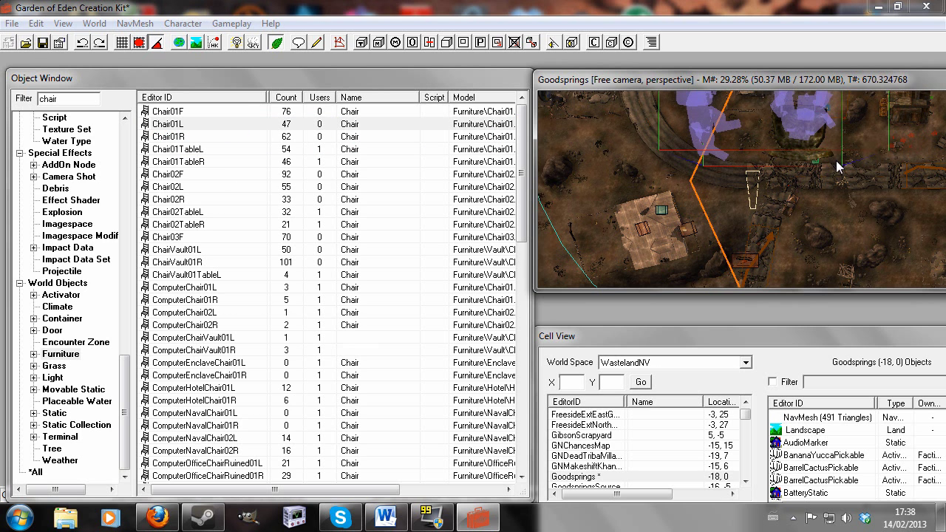
# Drop the placed chair onto the ground near the rusted truck
pyautogui.press('f')
pyautogui.scroll(6, 841, 178)
pyautogui.keyDown('shift'); pyautogui.moveTo(836, 174); pyautogui.dragTo(769, 201, button='middle'); pyautogui.keyUp('shift')
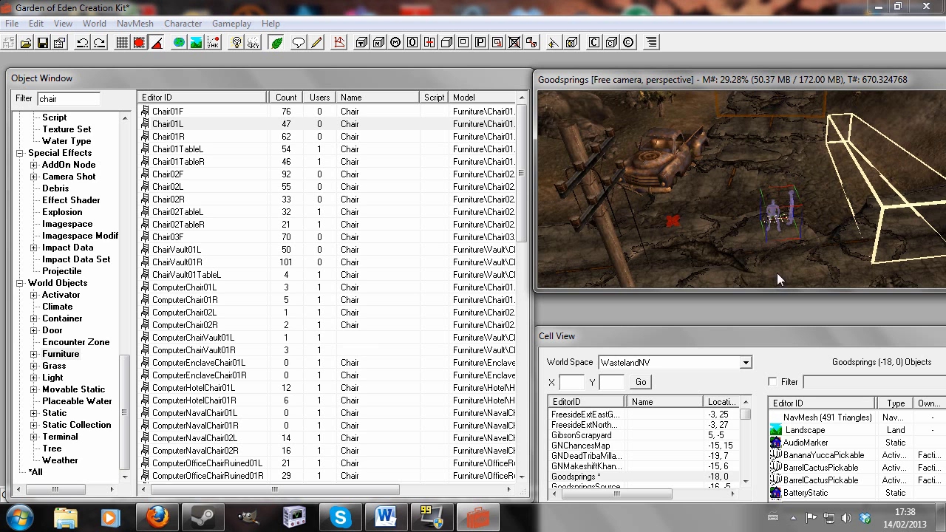
pyautogui.scroll(3, 818, 208)
pyautogui.keyDown('shift'); pyautogui.moveTo(839, 231); pyautogui.dragTo(2, 177, button='middle'); pyautogui.keyUp('shift')
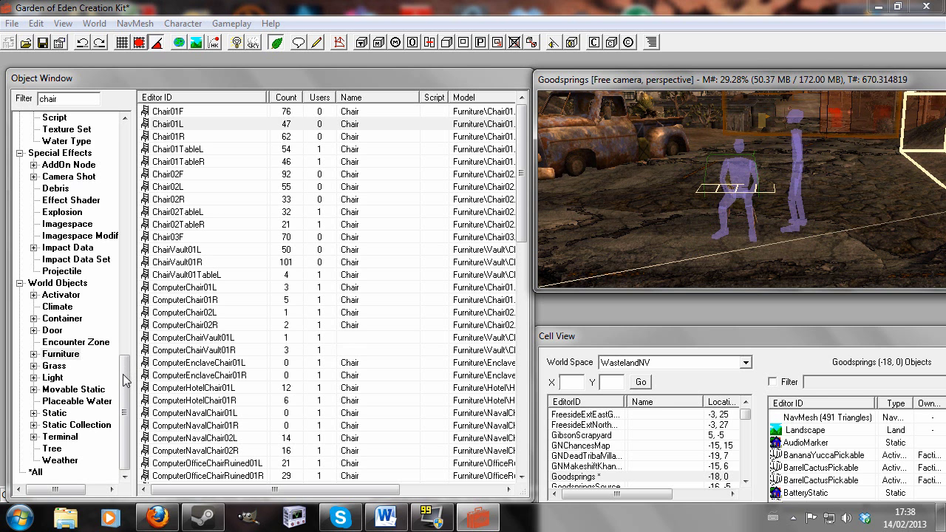
# Filter the NPC objects by "npc" and place MyNpc in the scene beside the chair
pyautogui.moveTo(124, 379); pyautogui.dragTo(124, 131)
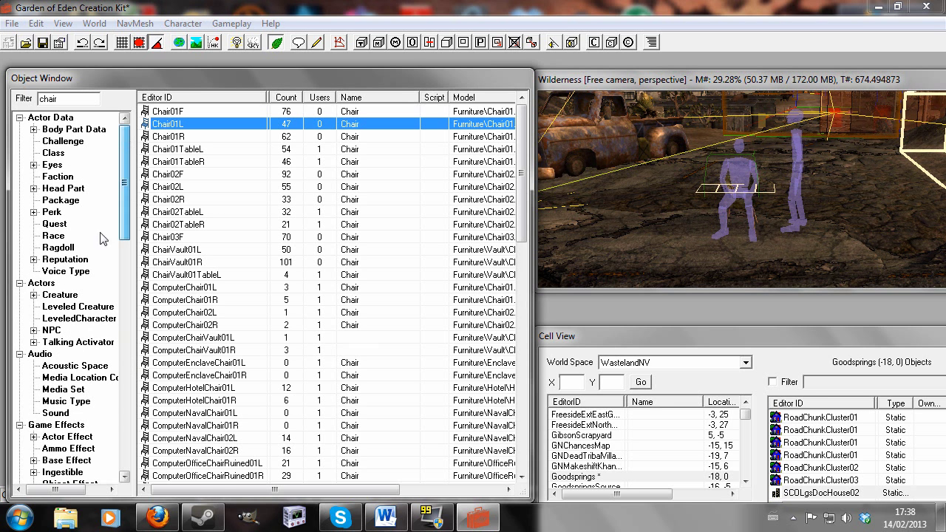
pyautogui.click(57, 333)
pyautogui.doubleClick(50, 98)
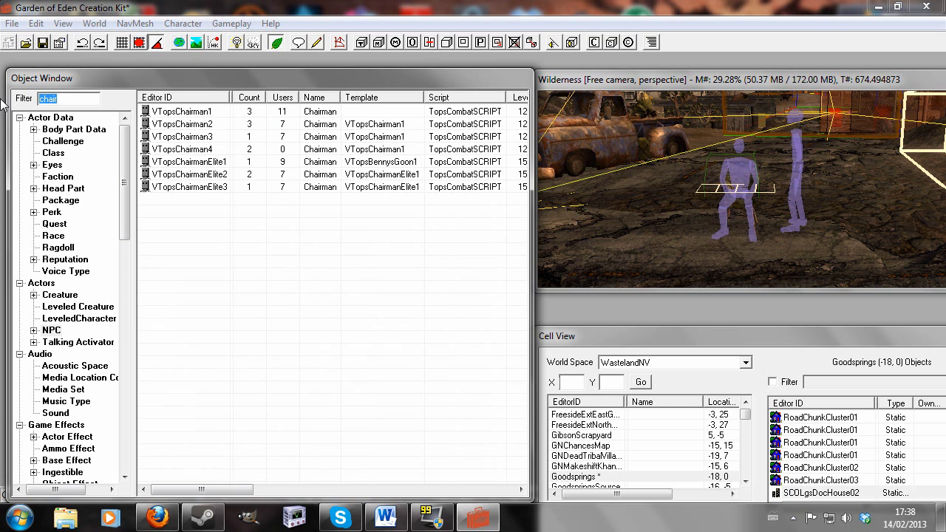
pyautogui.write('npc')
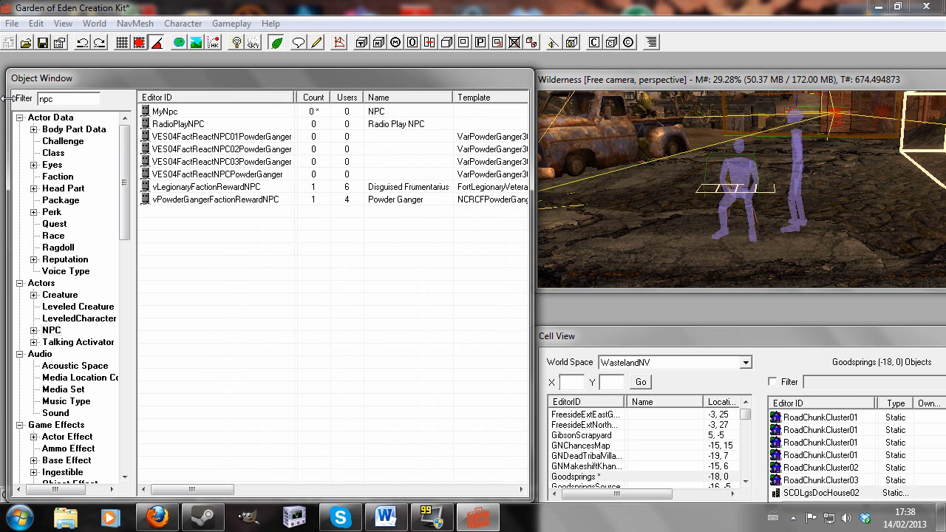
pyautogui.click(155, 112)
pyautogui.moveTo(148, 114); pyautogui.dragTo(812, 193)
# Turn the placed NPC sideways and move it slightly closer to the chair
pyautogui.scroll(-3, 681, 122)
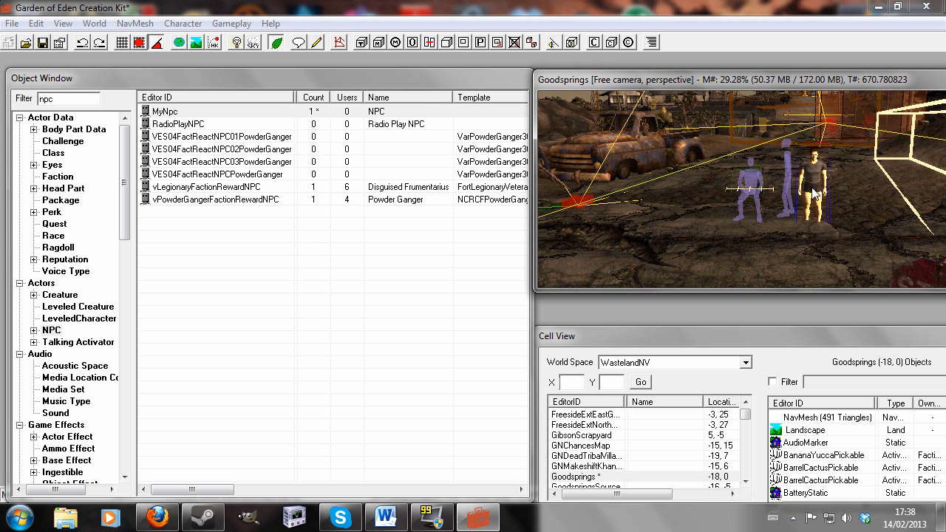
pyautogui.scroll(2, 835, 193)
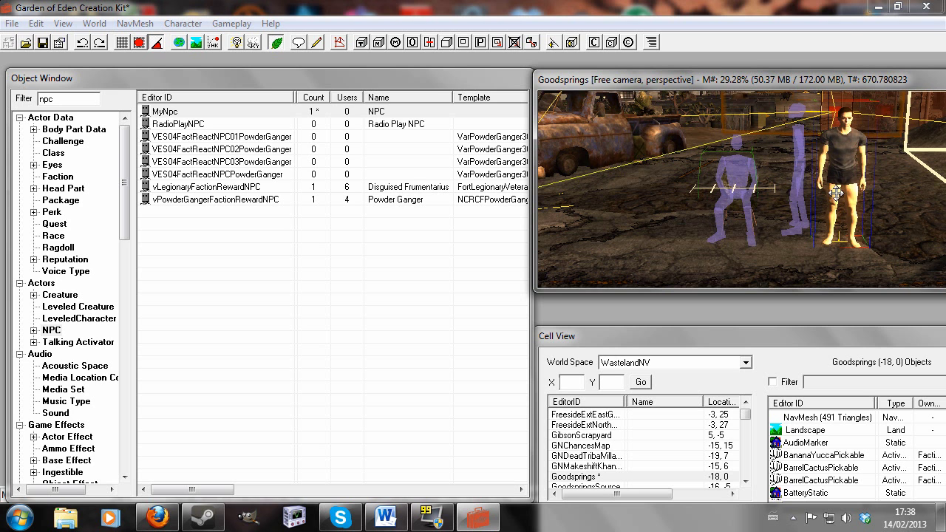
pyautogui.moveTo(835, 193)
pyautogui.mouseDown(button='right')
pyautogui.moveTo(780, 199)
pyautogui.moveTo(825, 179)
pyautogui.mouseUp(button='right')
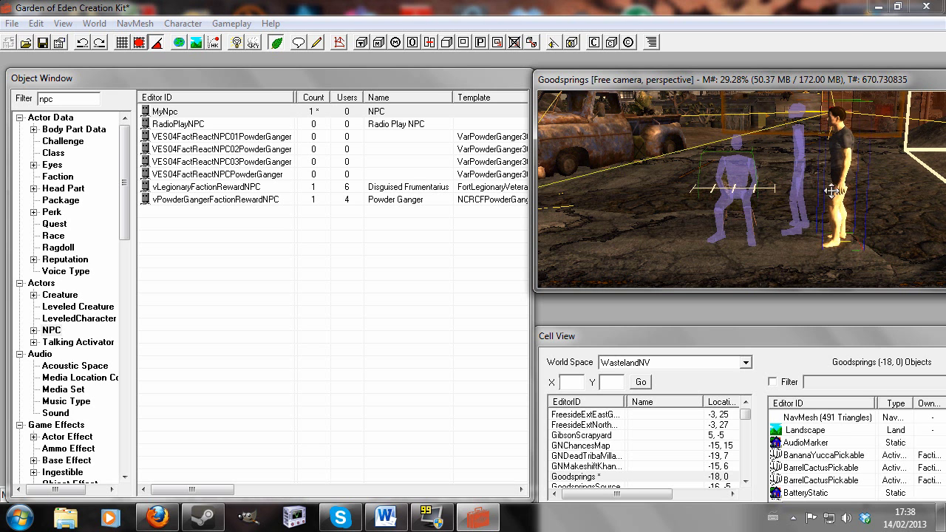
pyautogui.moveTo(842, 179); pyautogui.dragTo(830, 145)
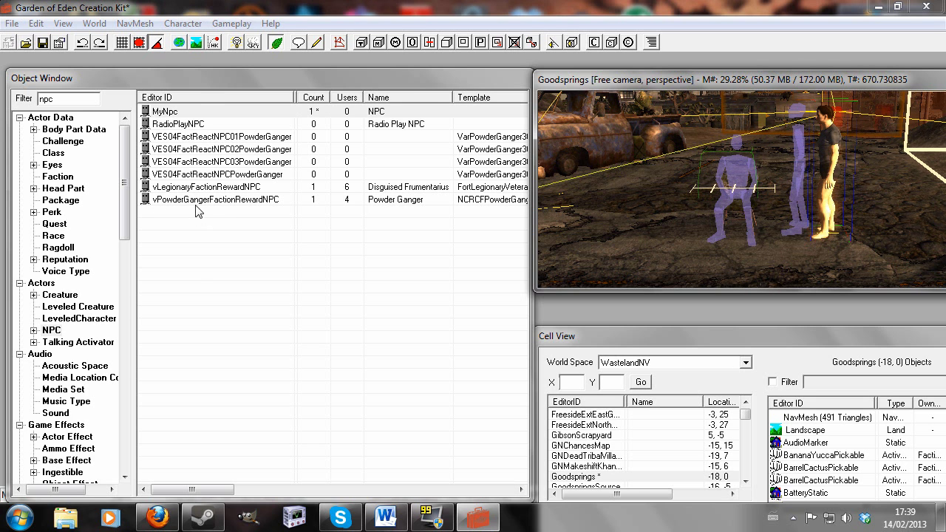
# Create a new AI package with the ID NPCSitPack and the package type Use Item At
pyautogui.click(130, 191)
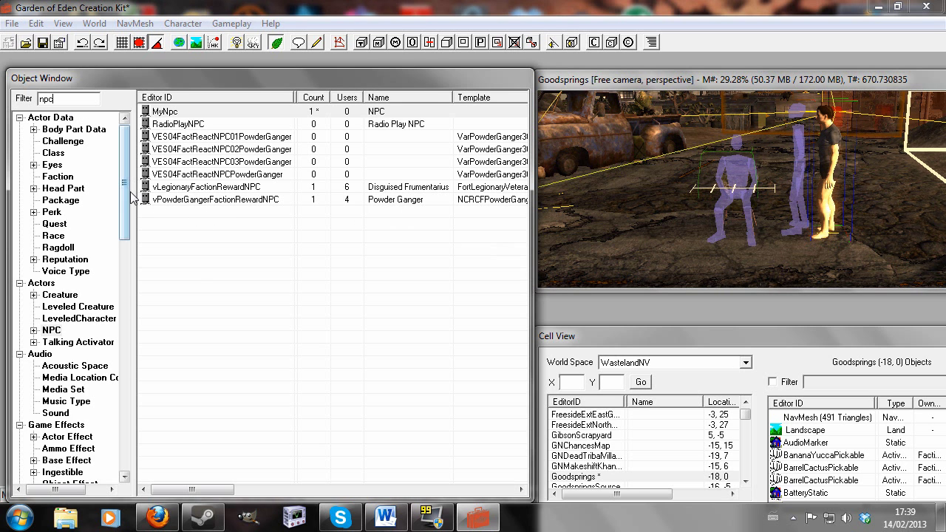
pyautogui.click(82, 202)
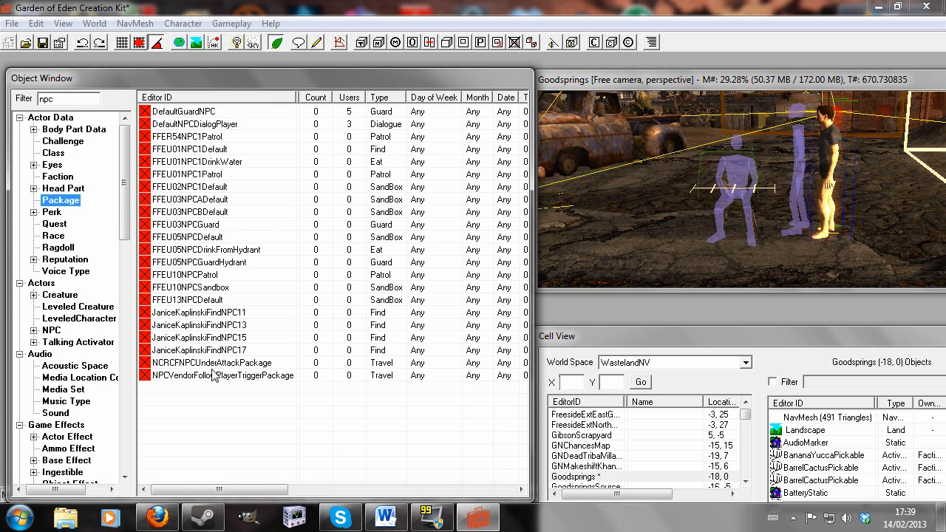
pyautogui.rightClick(205, 400)
pyautogui.click(235, 410)
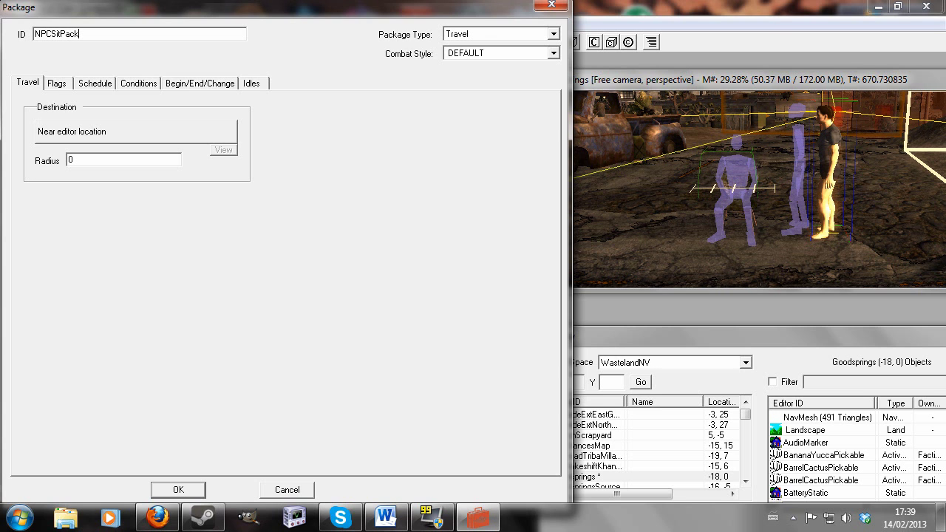
pyautogui.click(553, 35)
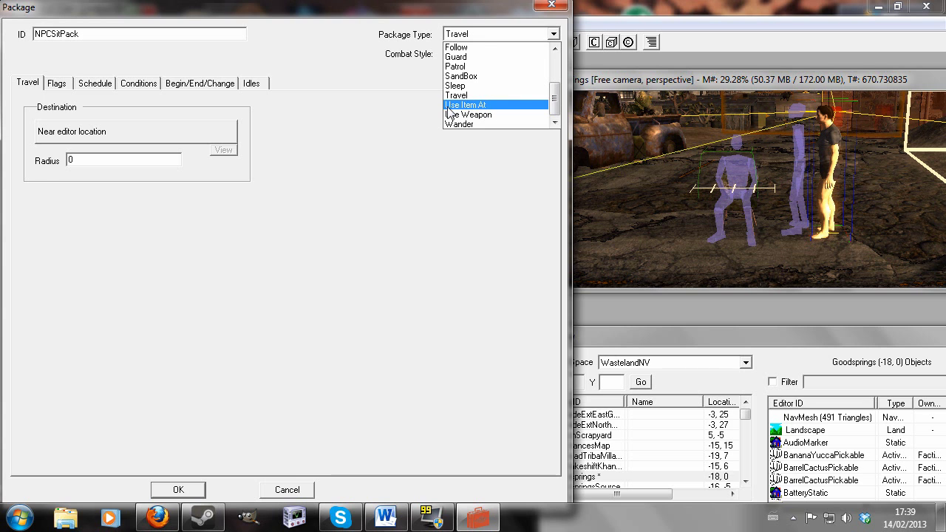
pyautogui.click(473, 108)
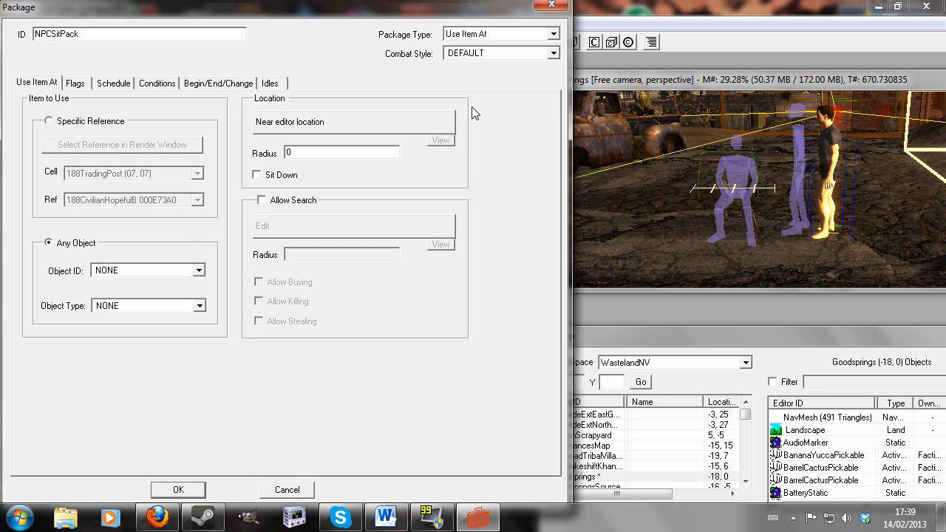
# Make the package use any object of type Furniture and enable Sit Down, leaving its location near the editor location
pyautogui.click(200, 306)
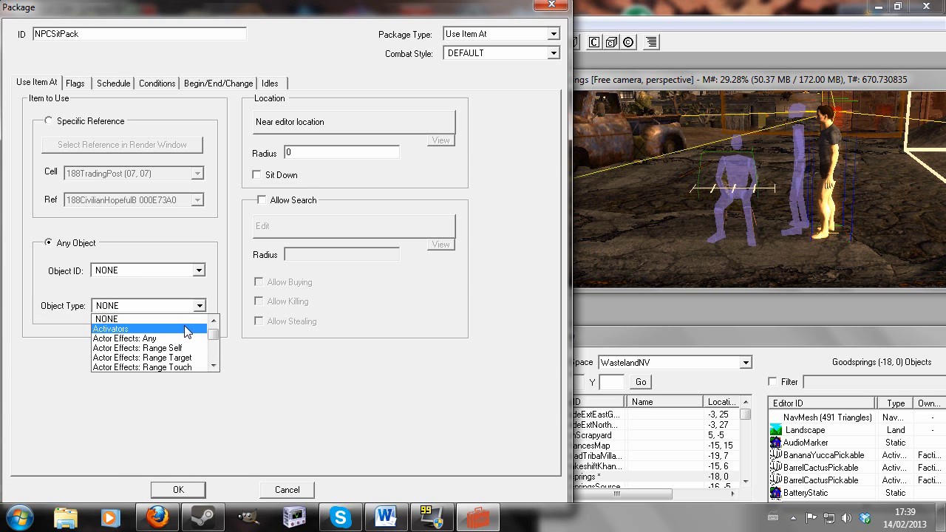
pyautogui.write('fu')
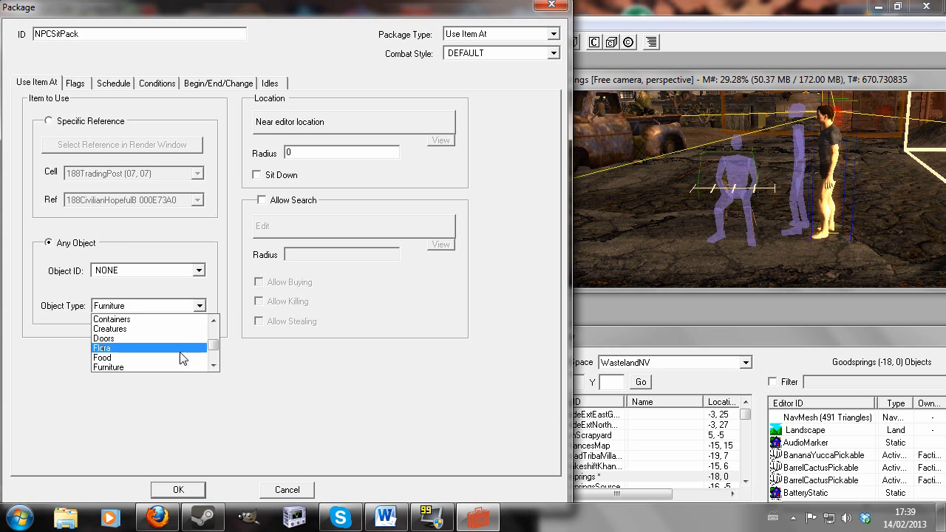
pyautogui.click(182, 366)
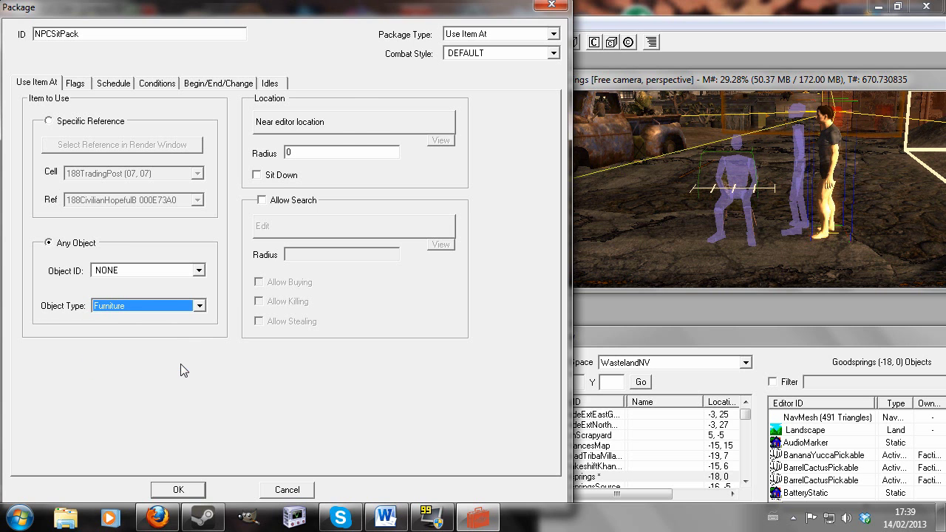
pyautogui.click(256, 175)
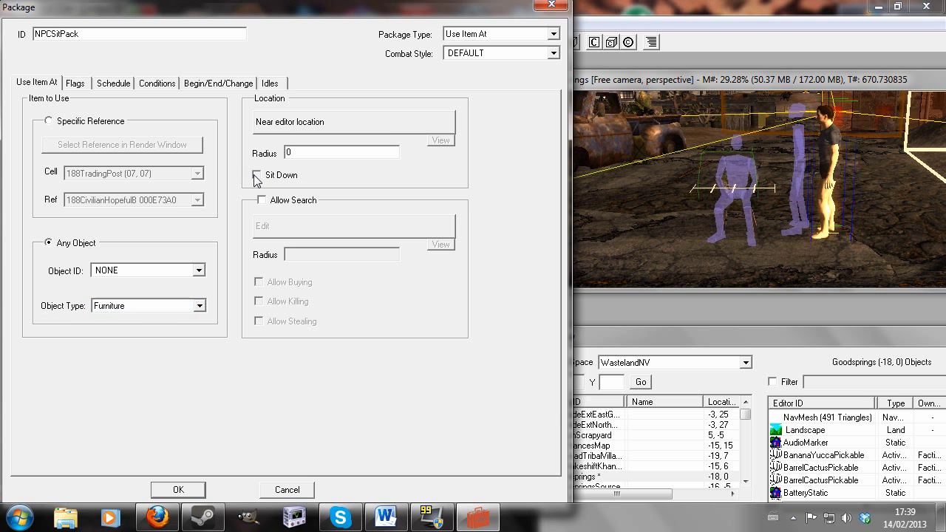
pyautogui.click(324, 124)
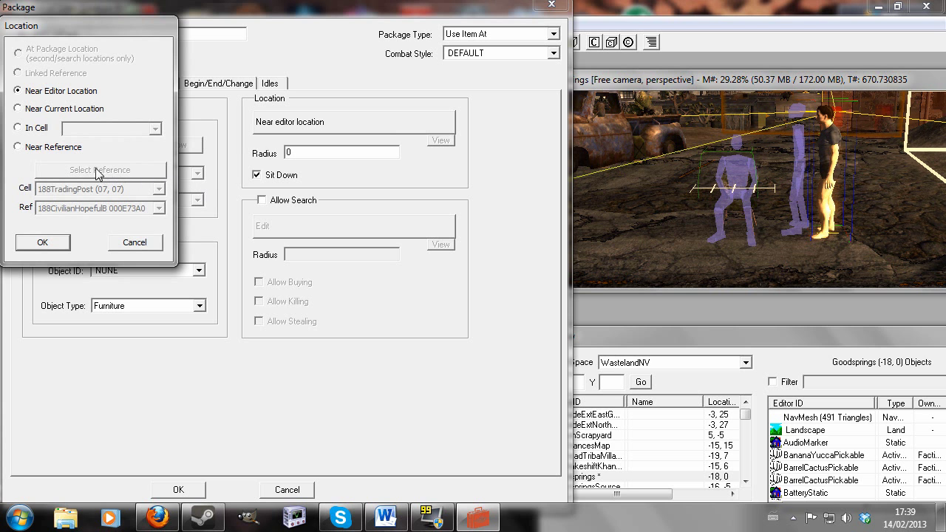
pyautogui.click(136, 244)
# Mark the placed Chair01L in the Goodsprings scene as a persistent reference
pyautogui.click(750, 203)
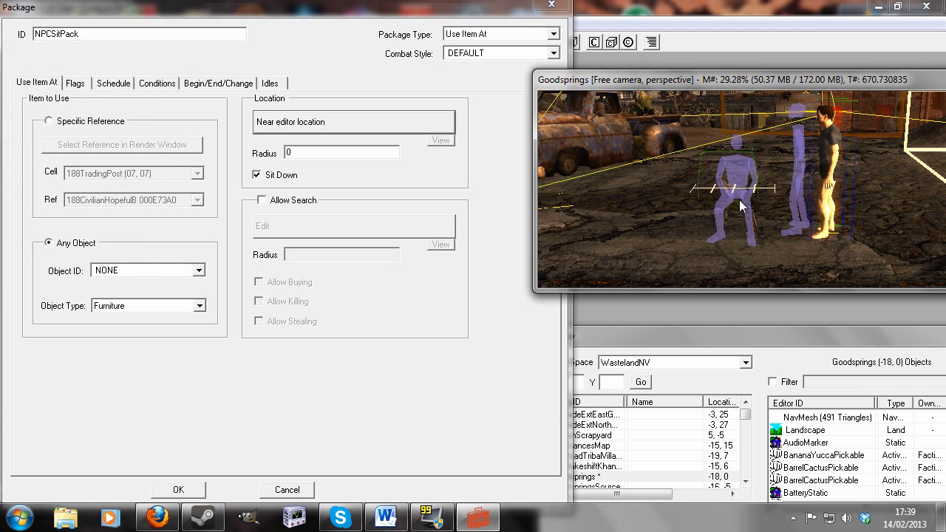
pyautogui.doubleClick(733, 199)
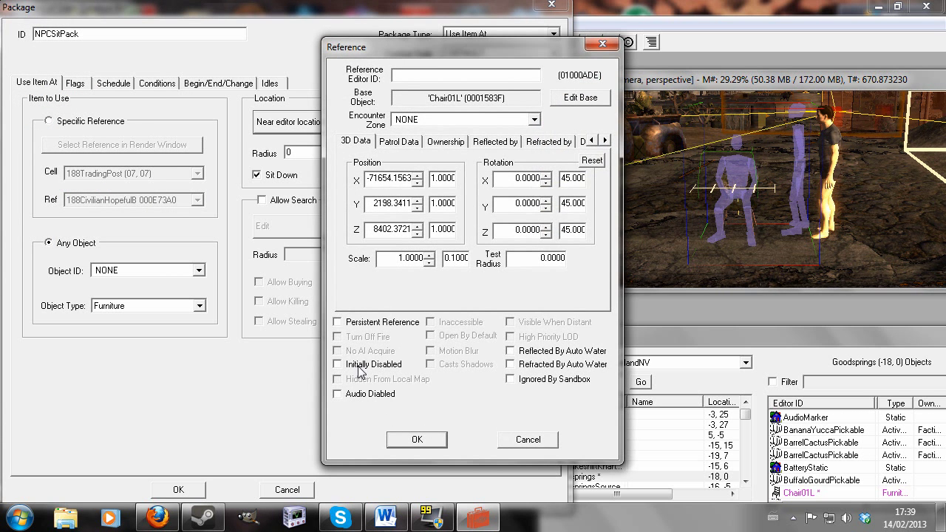
pyautogui.click(338, 322)
pyautogui.click(417, 440)
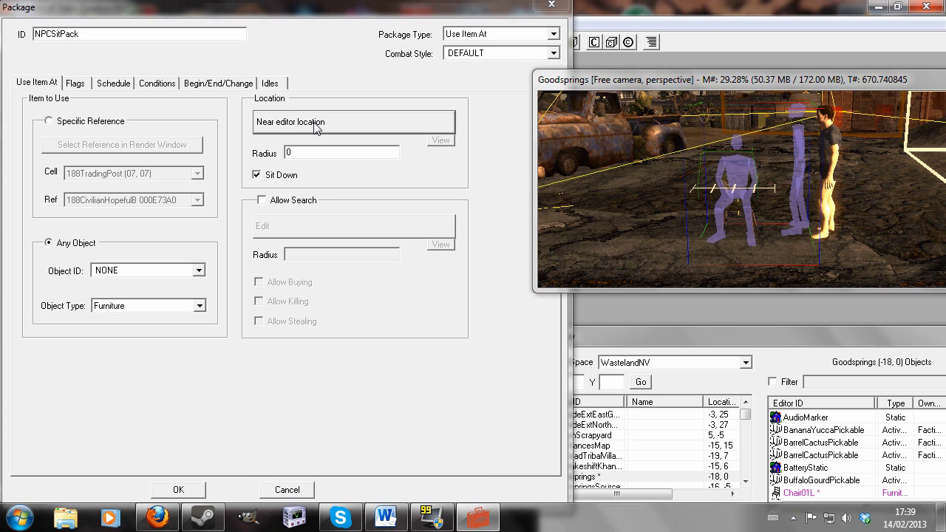
# Set the package's location near the Chair01L reference in Goodsprings and save the package
pyautogui.click(293, 124)
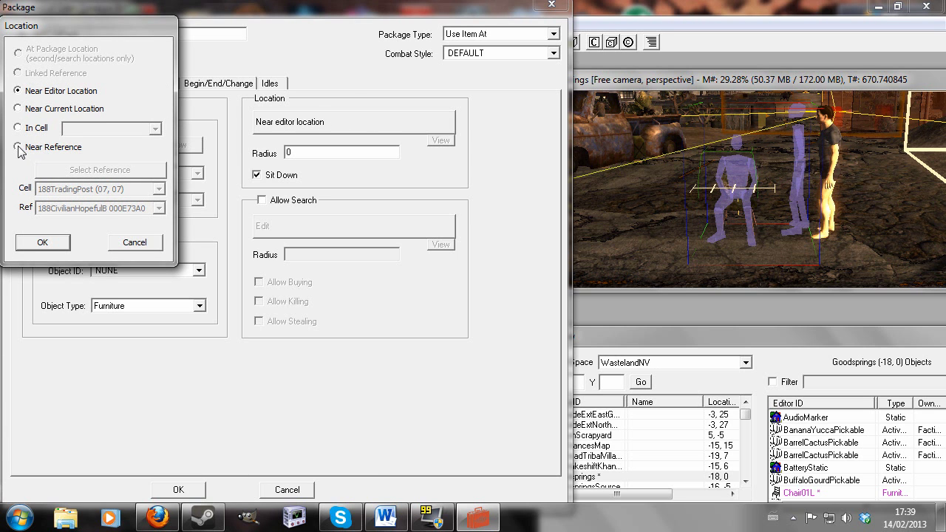
pyautogui.click(18, 148)
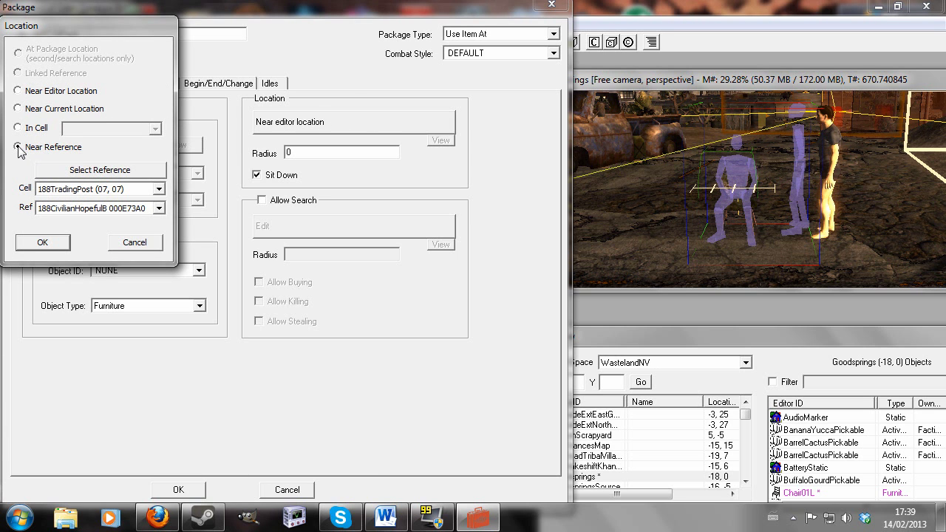
pyautogui.click(87, 170)
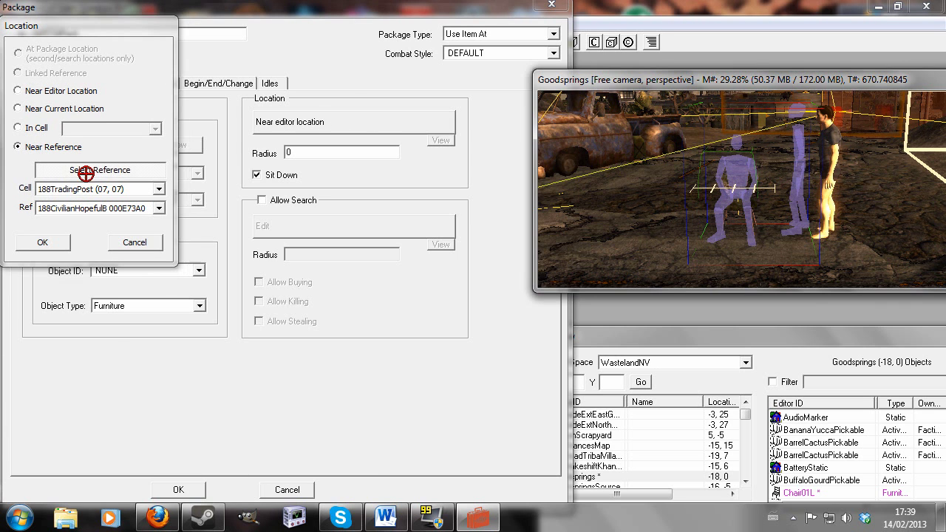
pyautogui.doubleClick(736, 207)
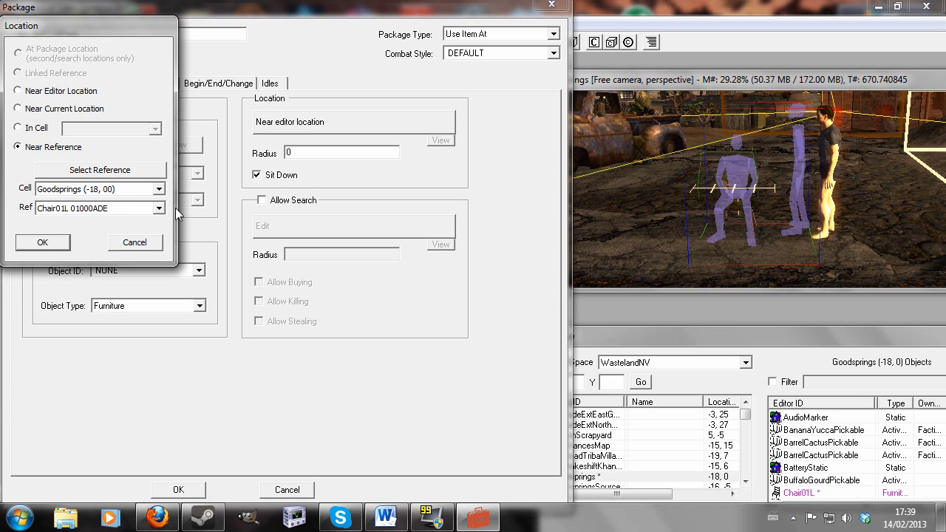
pyautogui.click(37, 243)
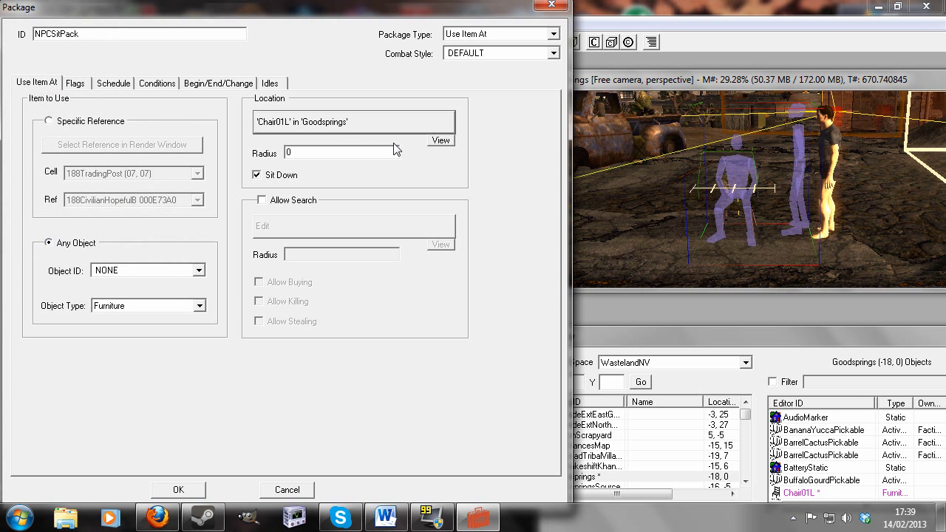
pyautogui.click(179, 490)
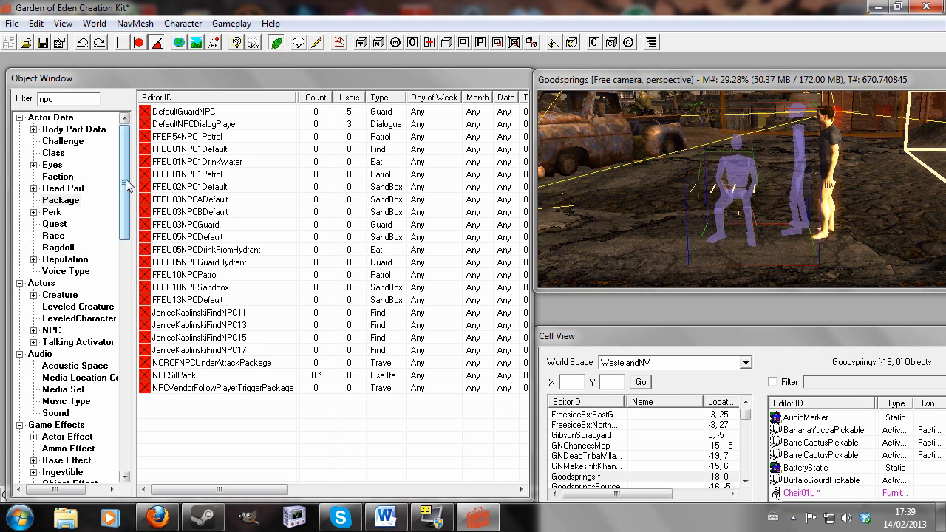
# Open the MyNpc actor for editing and bring up its AI package list
pyautogui.moveTo(126, 181); pyautogui.dragTo(126, 212)
pyautogui.click(48, 236)
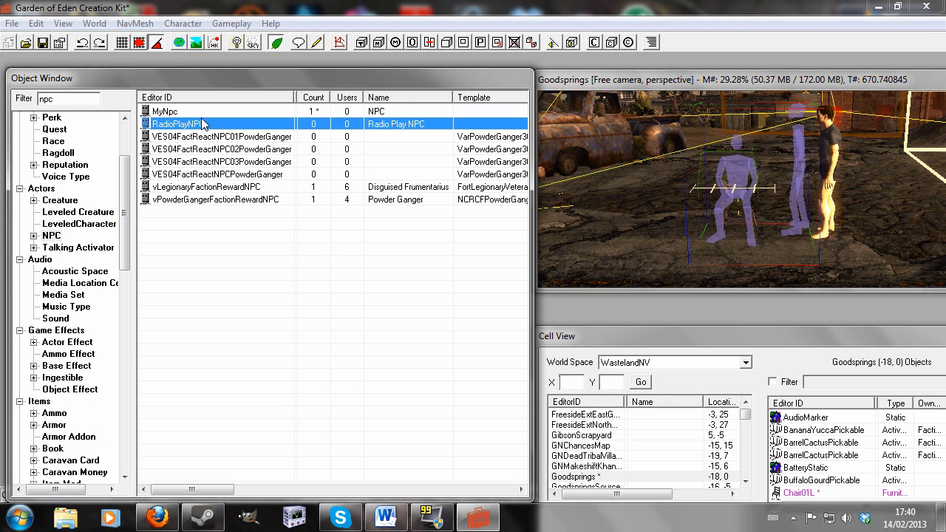
pyautogui.doubleClick(216, 111)
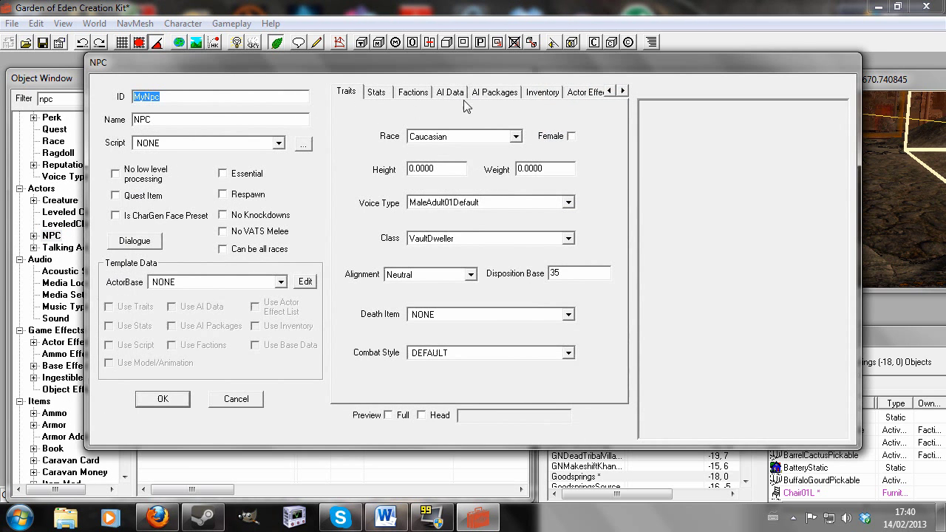
pyautogui.click(500, 92)
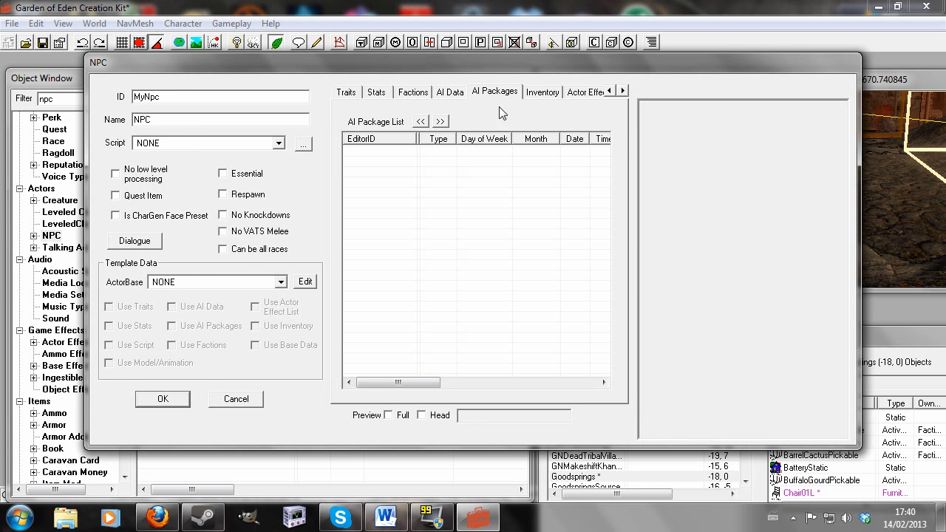
pyautogui.rightClick(382, 173)
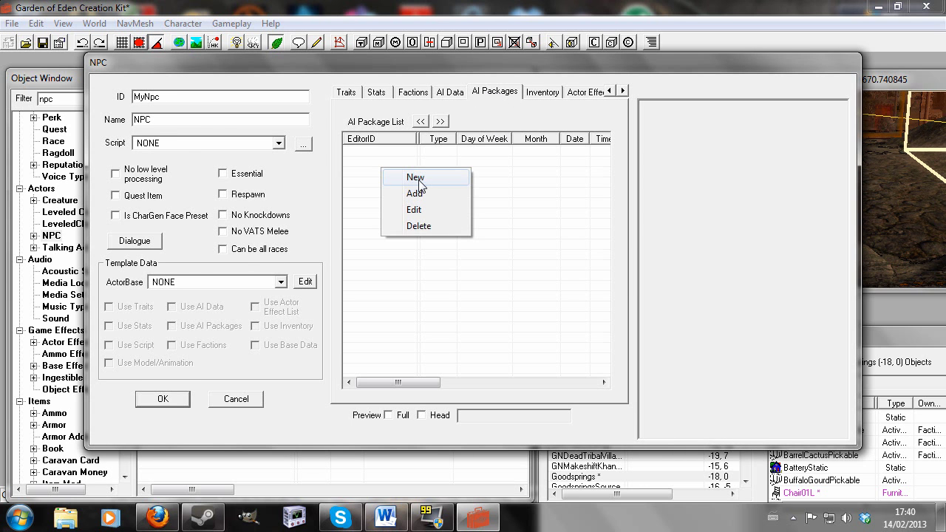
pyautogui.click(416, 178)
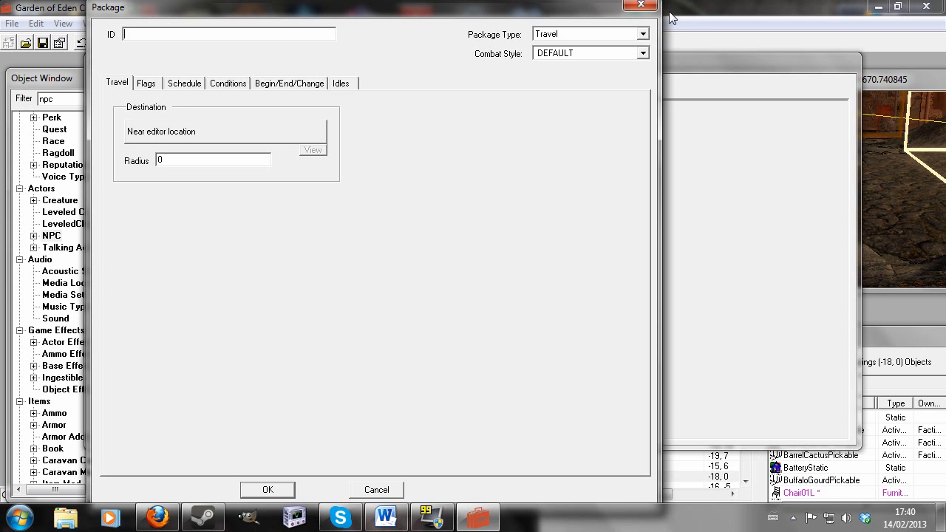
pyautogui.click(641, 6)
# Add the existing NPCSitPack package to MyNpc's AI package list and save the NPC
pyautogui.rightClick(469, 176)
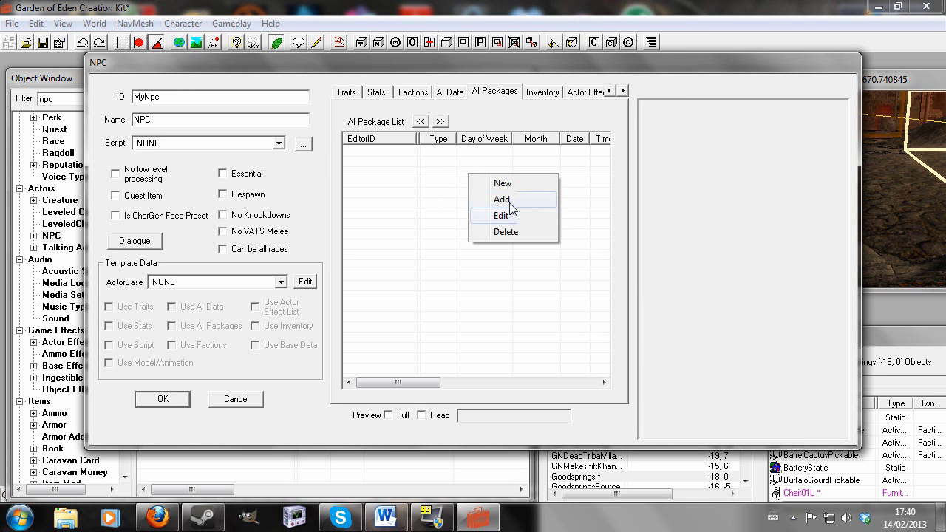
pyautogui.click(510, 204)
pyautogui.click(177, 190)
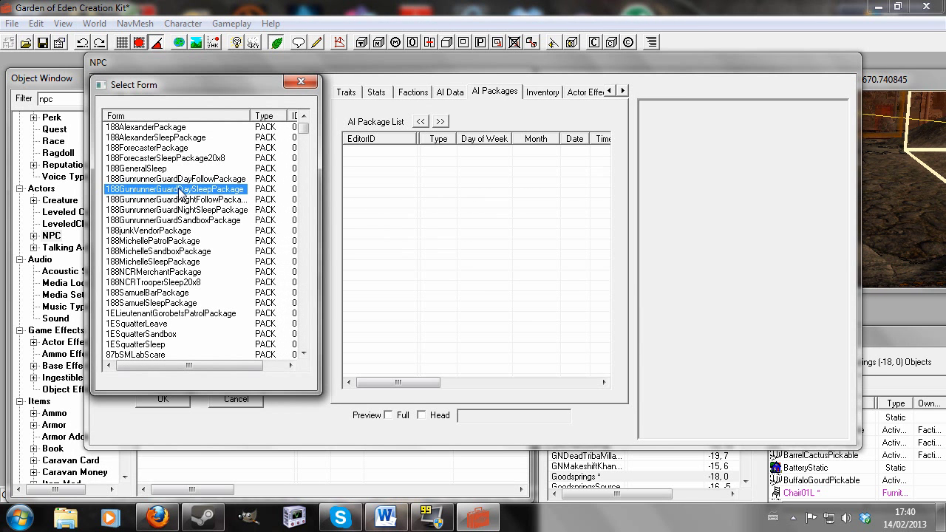
pyautogui.write('np')
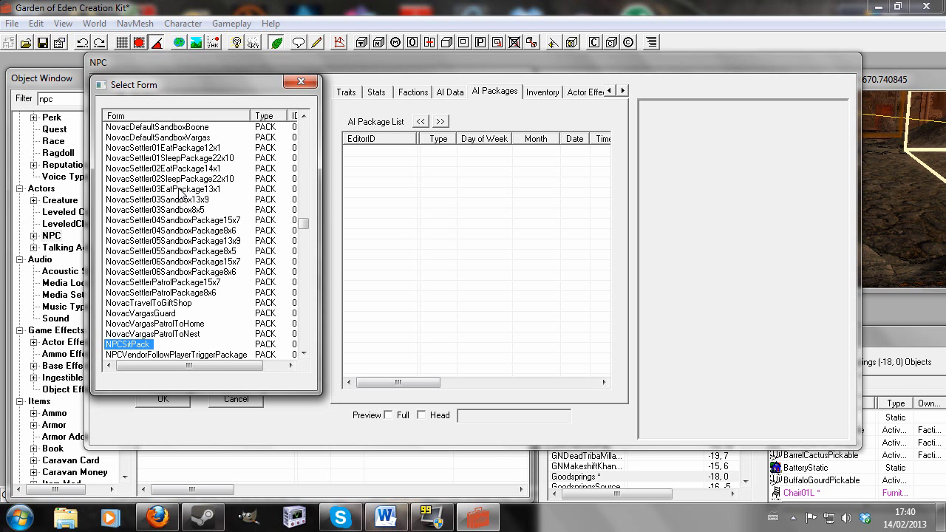
pyautogui.doubleClick(136, 351)
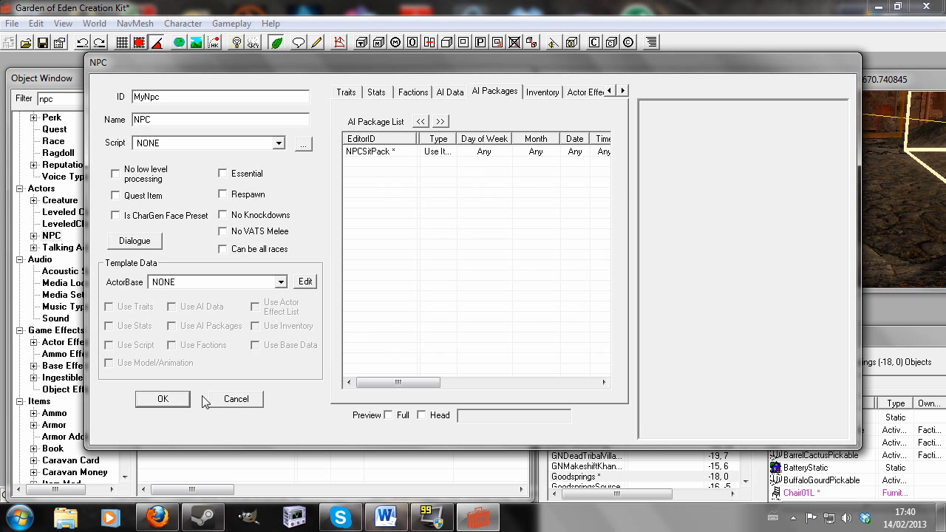
pyautogui.click(163, 399)
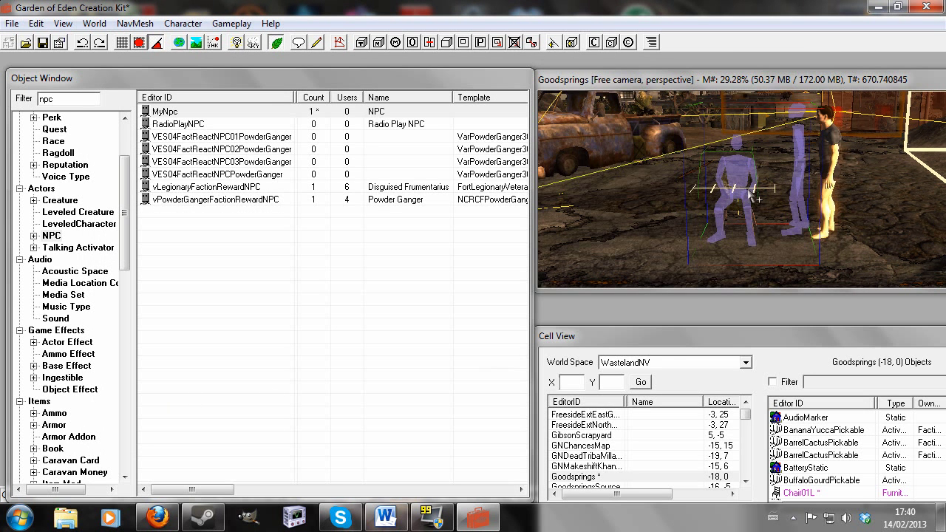
pyautogui.moveTo(746, 212)
pyautogui.keyDown('shift'); pyautogui.mouseDown(button='middle')
pyautogui.moveTo(861, 220)
pyautogui.moveTo(793, 221)
pyautogui.moveTo(668, 189)
pyautogui.moveTo(689, 167)
pyautogui.moveTo(658, 129)
pyautogui.moveTo(769, 145)
pyautogui.moveTo(733, 150)
pyautogui.mouseUp(button='middle'); pyautogui.keyUp('shift')
pyautogui.scroll(5, 769, 144)
pyautogui.scroll(-5, 771, 145)
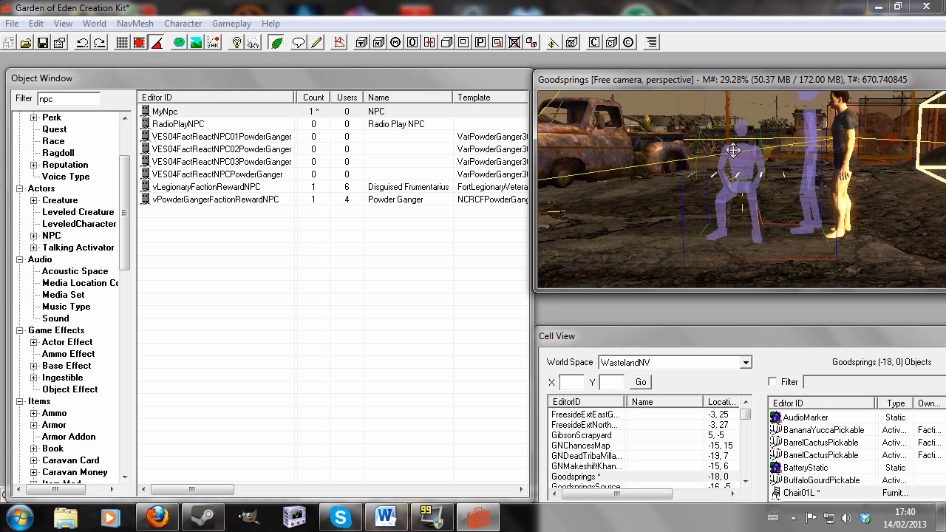